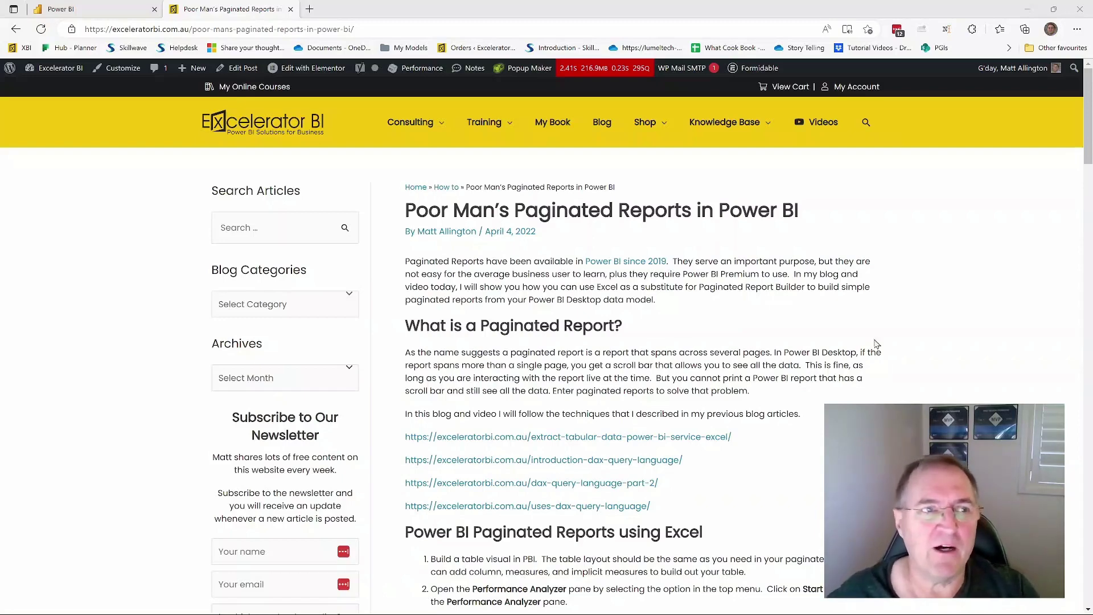
Step: In My workspace, open the Adventure Works 2020 Working File dataset details and review the Create a report options
{"action": "left_click", "coordinate": [98, 7]}
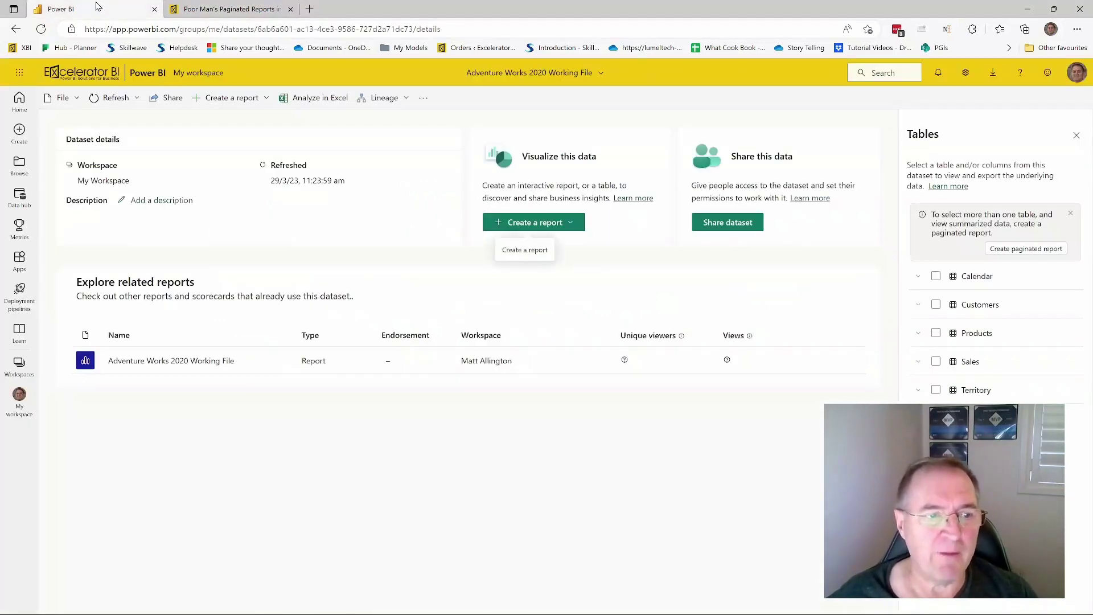
{"action": "left_click", "coordinate": [19, 401]}
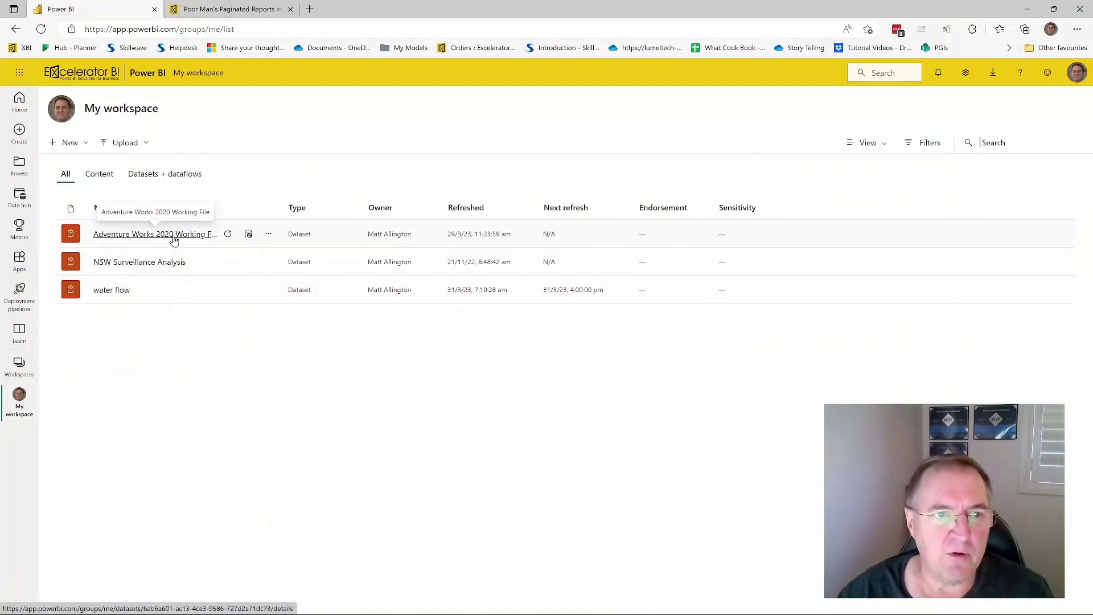
{"action": "left_click", "coordinate": [268, 236]}
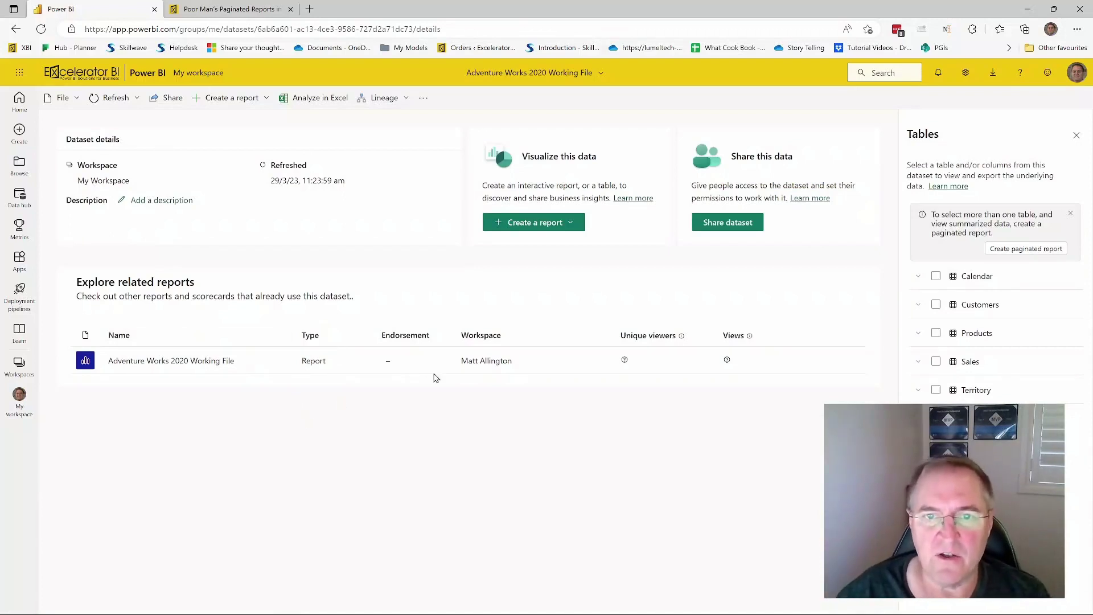
{"action": "left_click", "coordinate": [582, 226]}
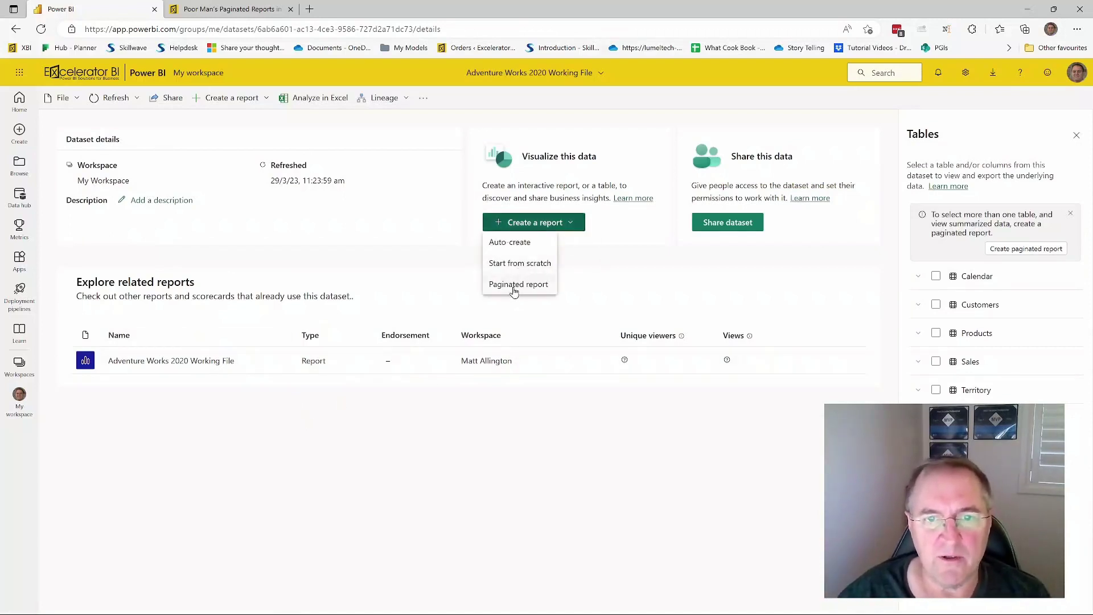
{"action": "key", "text": "Escape"}
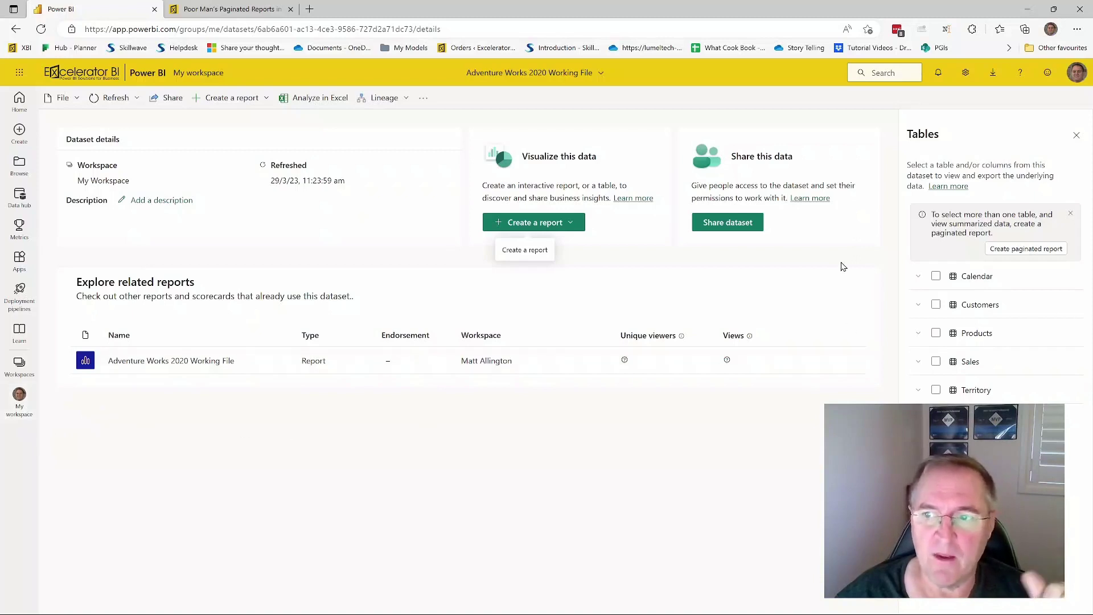
Step: Start a paginated report from the dataset with Calendar CalendarYear and Customers Occupation columns
{"action": "left_click", "coordinate": [1024, 251]}
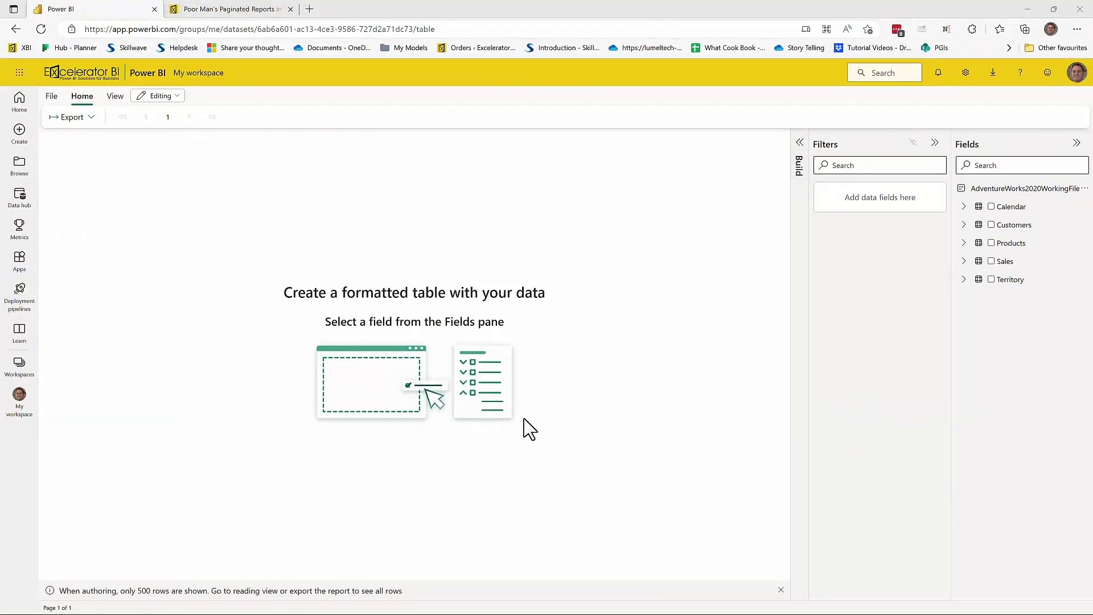
{"action": "left_click", "coordinate": [964, 207]}
{"action": "left_click", "coordinate": [1006, 243]}
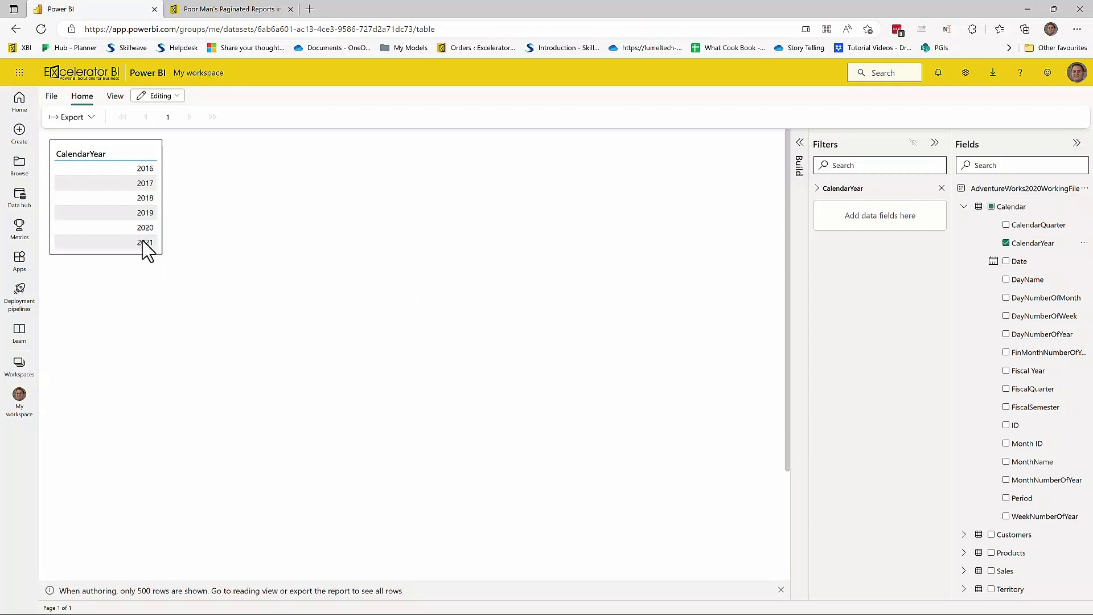
{"action": "left_click", "coordinate": [964, 207]}
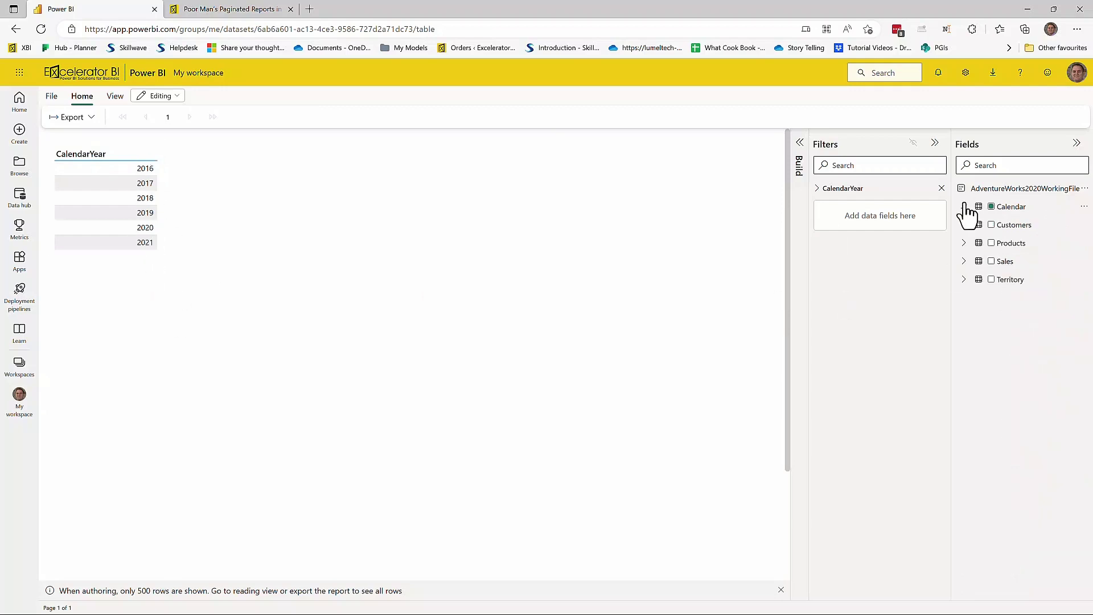
{"action": "left_click", "coordinate": [964, 225]}
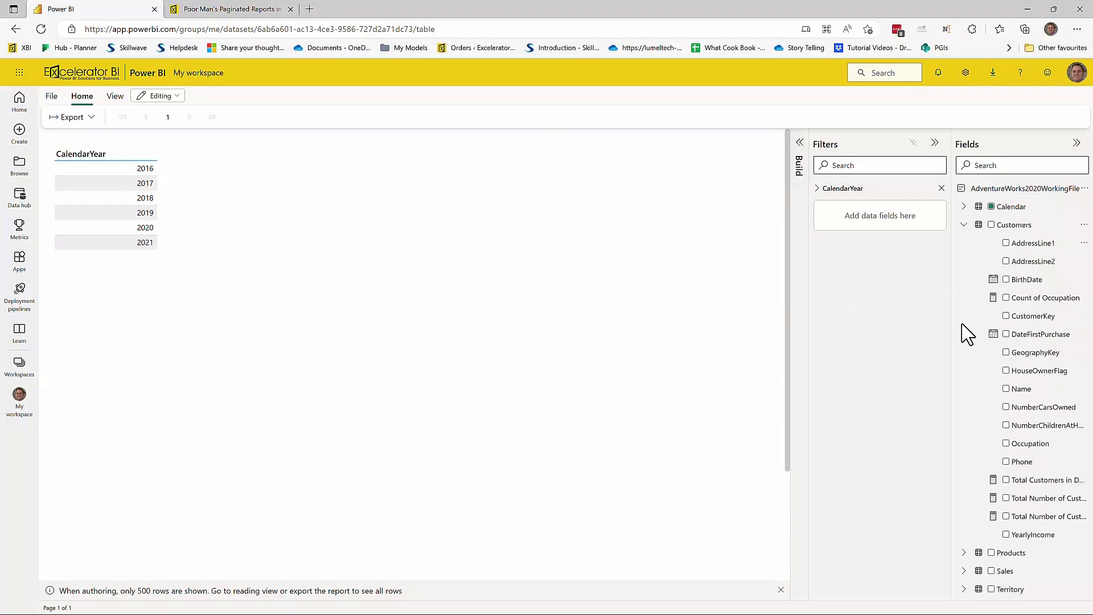
{"action": "left_click", "coordinate": [1006, 443]}
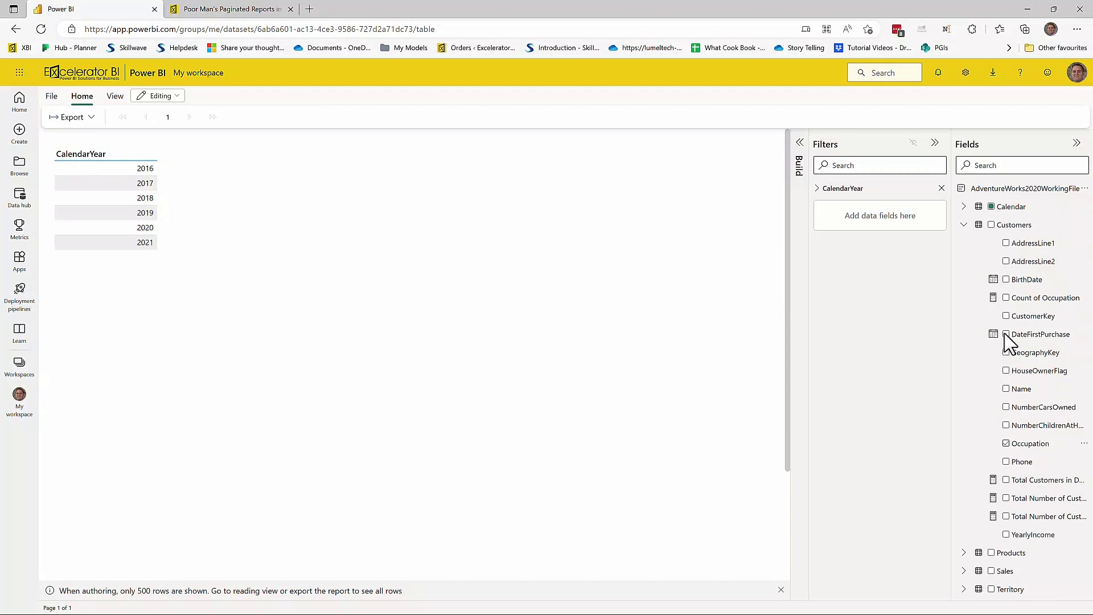
{"action": "left_click", "coordinate": [964, 225]}
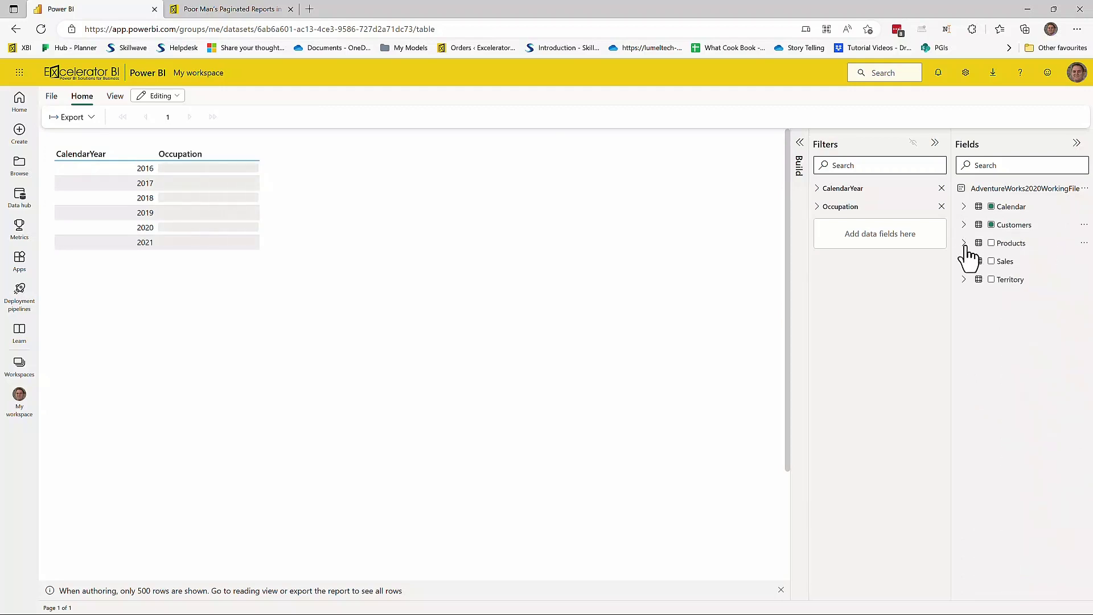
Step: Add Products SubCategory and Sales Total Sales to the table
{"action": "left_click", "coordinate": [964, 243]}
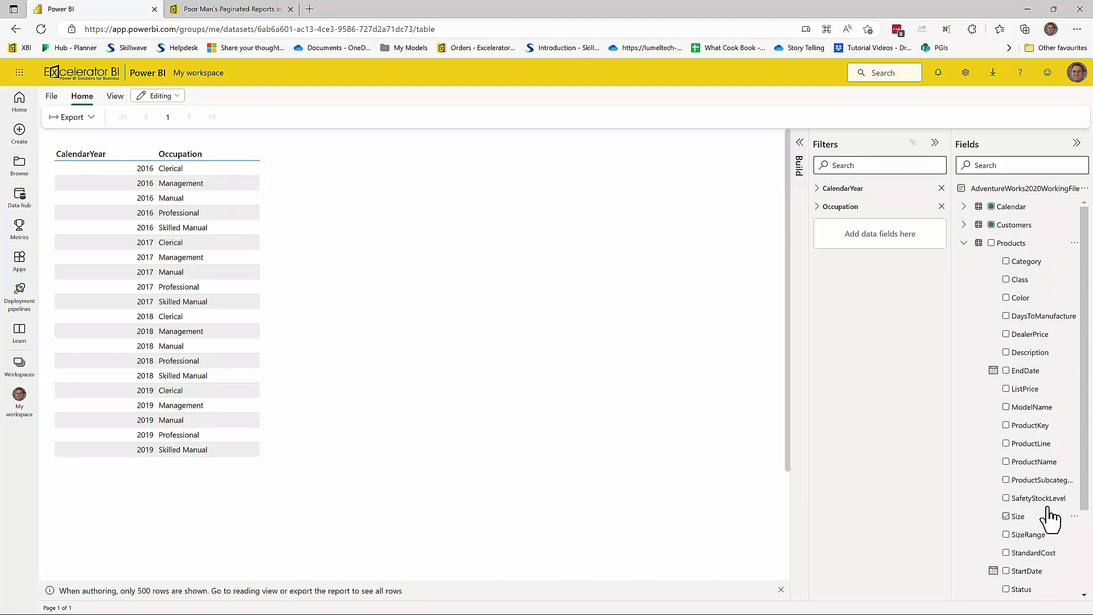
{"action": "scroll", "coordinate": [1045, 524], "scroll_direction": "down", "scroll_amount": 3}
{"action": "left_click", "coordinate": [1006, 501]}
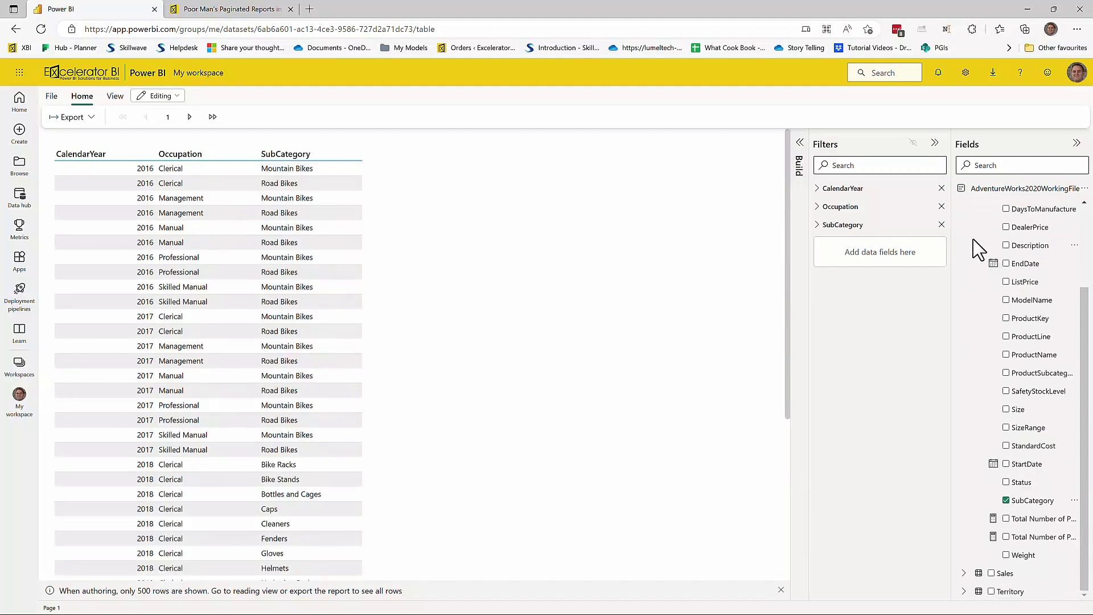
{"action": "scroll", "coordinate": [996, 273], "scroll_direction": "up", "scroll_amount": 3}
{"action": "left_click", "coordinate": [964, 243]}
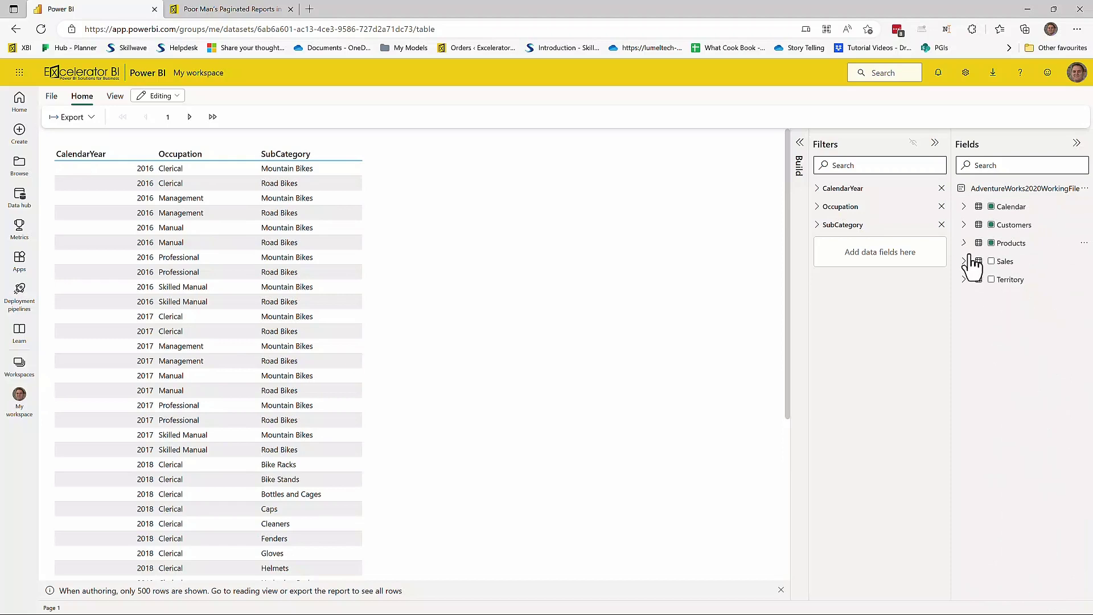
{"action": "left_click", "coordinate": [980, 262]}
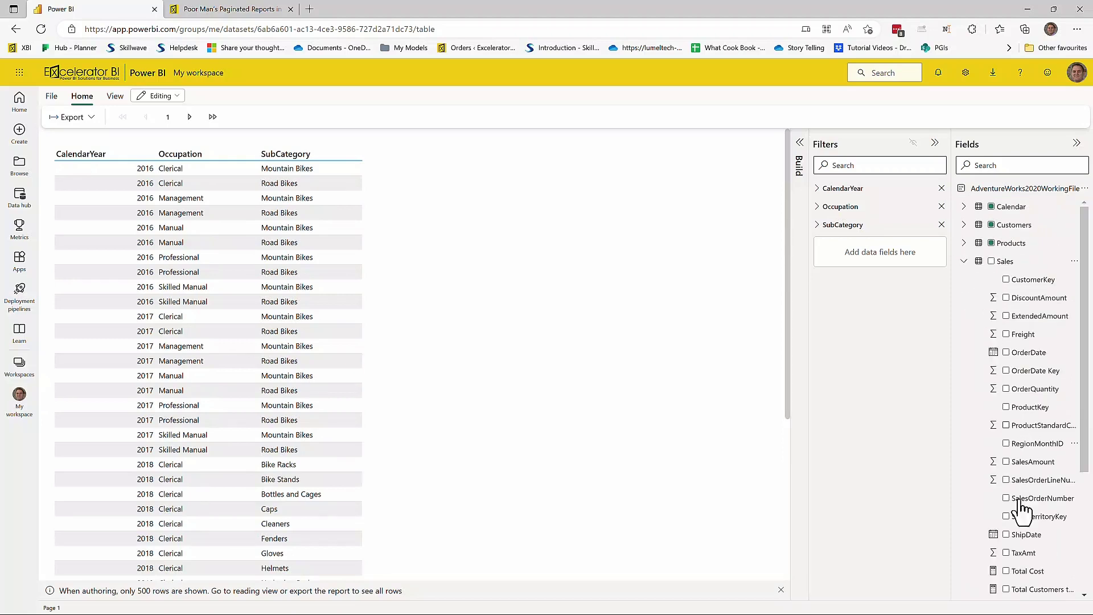
{"action": "scroll", "coordinate": [1025, 530], "scroll_direction": "down", "scroll_amount": 3}
{"action": "scroll", "coordinate": [1033, 555], "scroll_direction": "down", "scroll_amount": 1}
{"action": "left_click_drag", "start_coordinate": [1007, 542], "coordinate": [452, 493]}
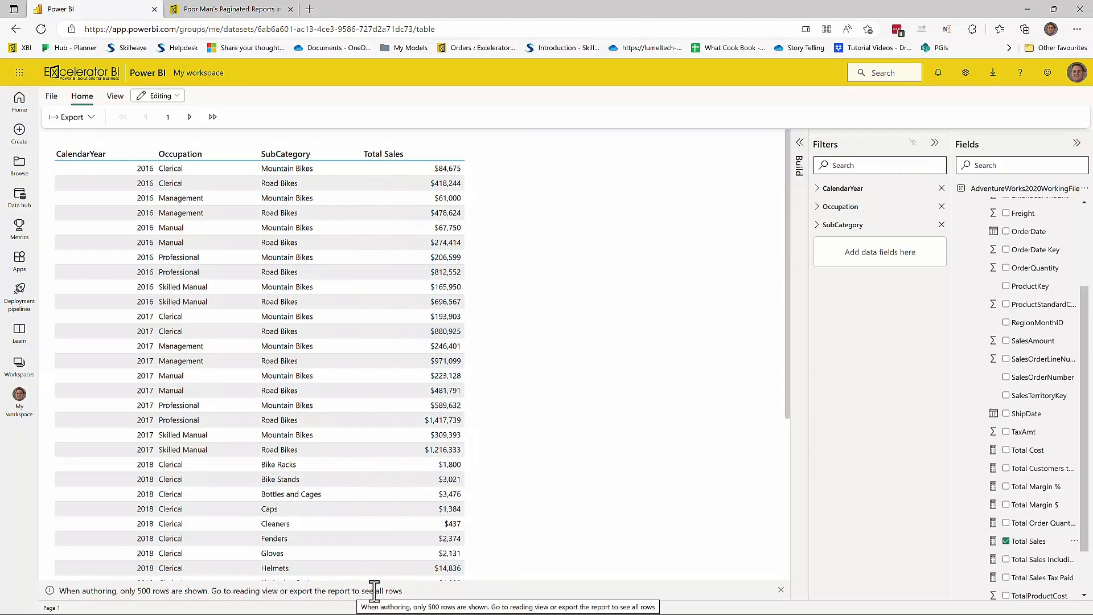
Step: Leave editing, save the report as 'test paginated report', and export it as PDF
{"action": "left_click", "coordinate": [168, 104]}
{"action": "left_click", "coordinate": [168, 117]}
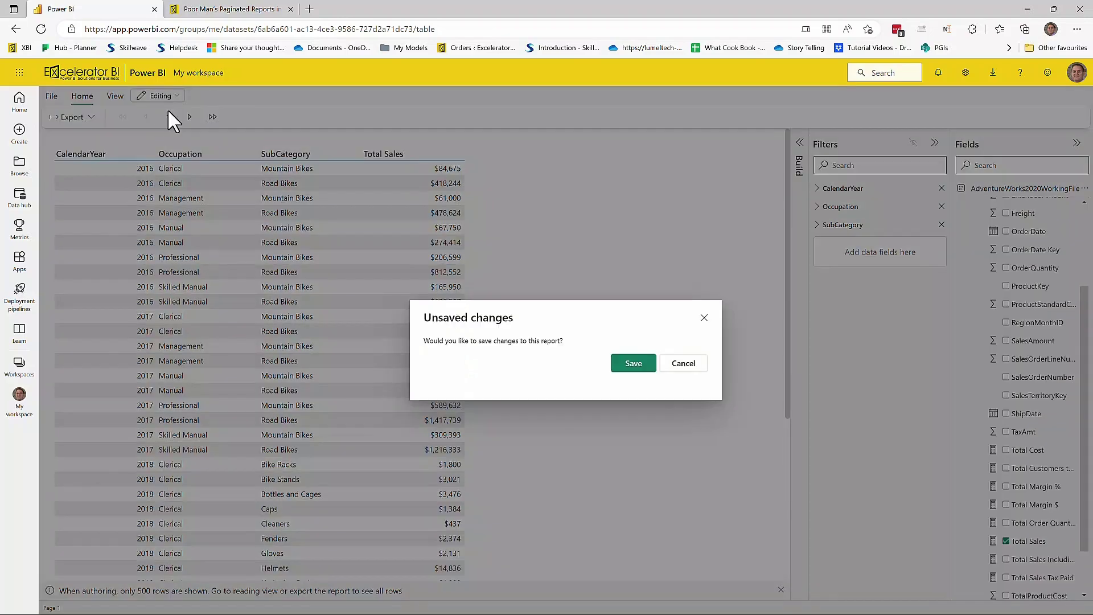
{"action": "left_click", "coordinate": [651, 362]}
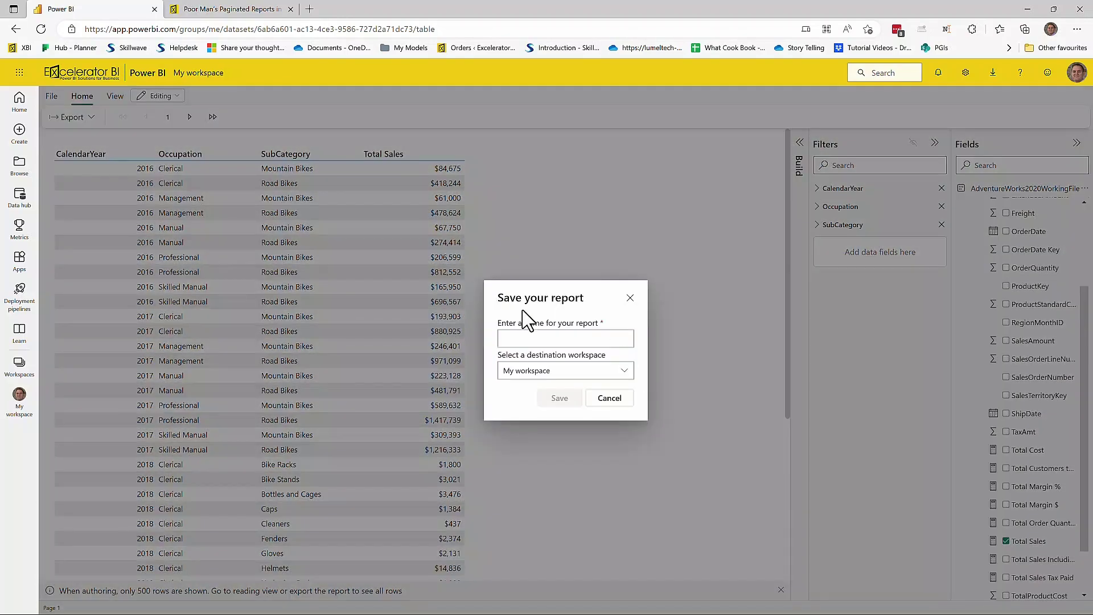
{"action": "left_click", "coordinate": [558, 338]}
{"action": "key", "text": "Down"}
{"action": "key", "text": "Return"}
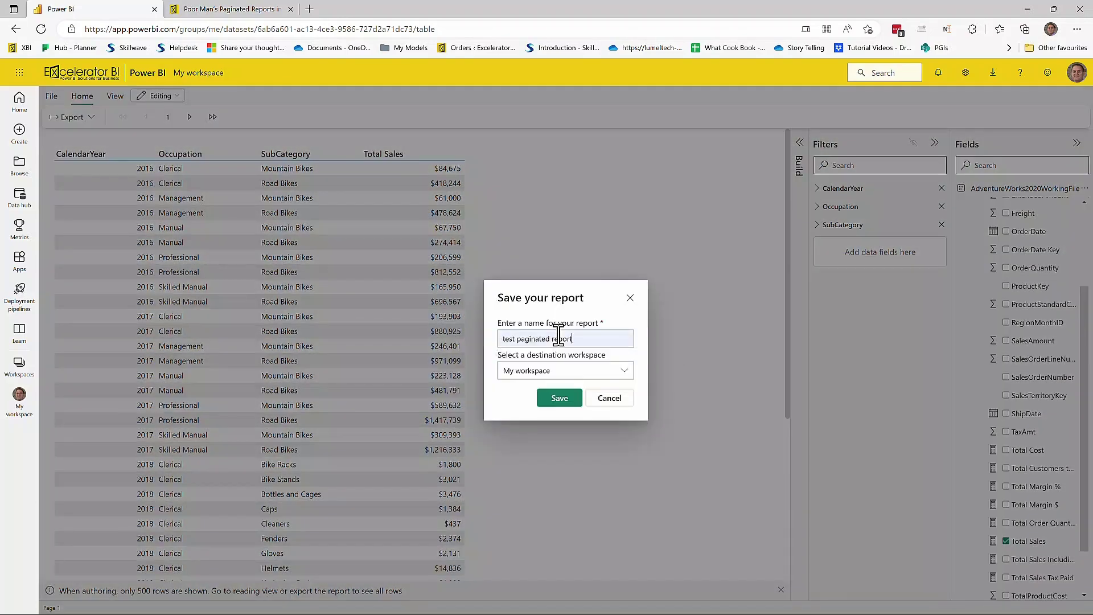
{"action": "key", "text": "Return"}
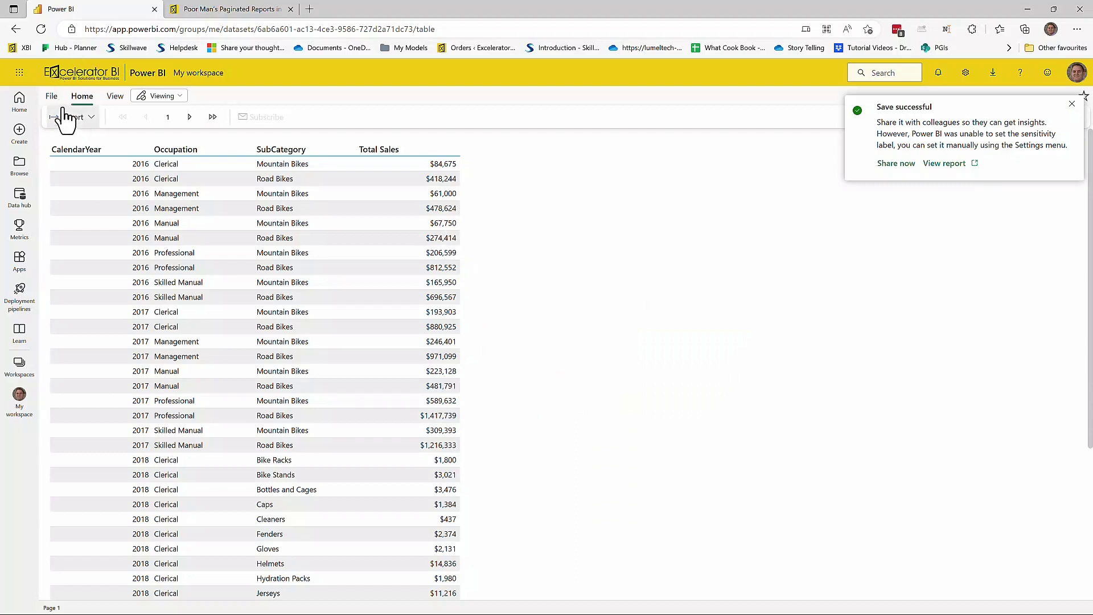
{"action": "left_click", "coordinate": [81, 119]}
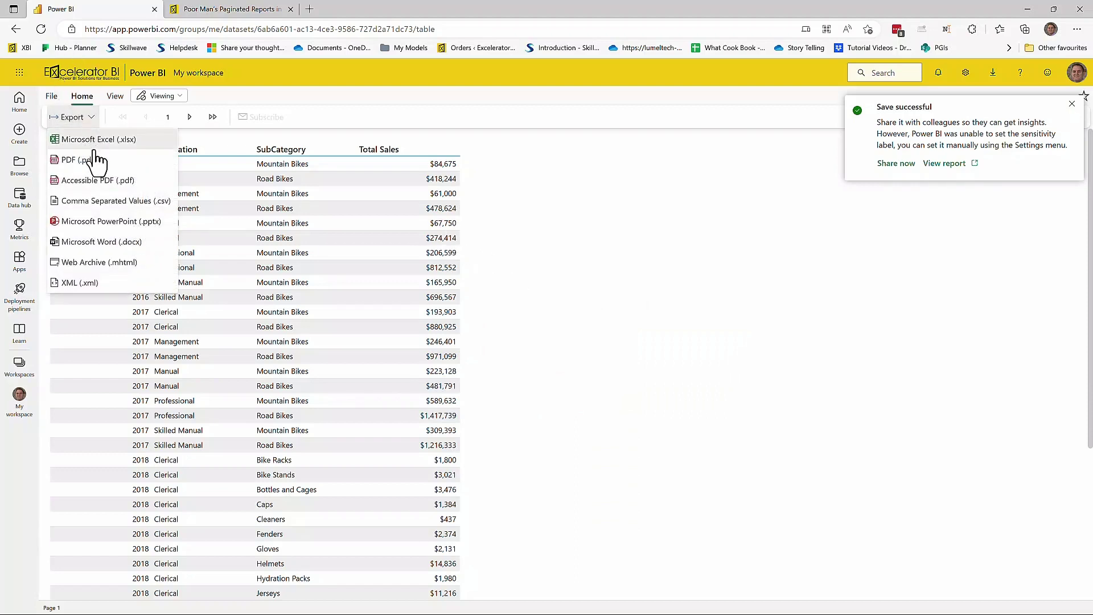
{"action": "left_click", "coordinate": [80, 160]}
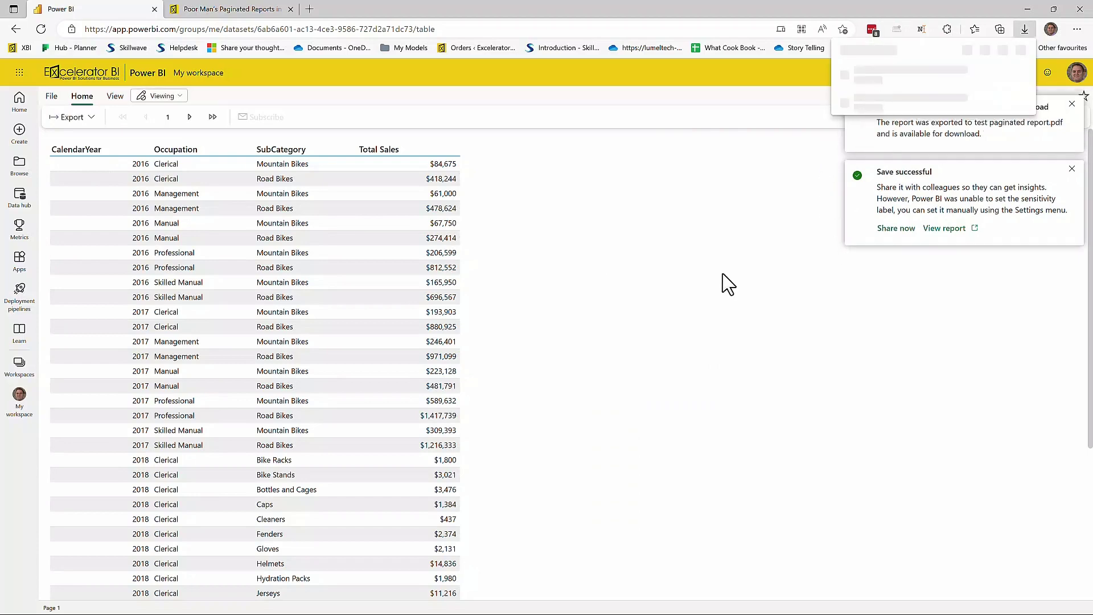
Step: Open test paginated report (5).pdf and scroll its 12 pages, where Total Sales spills onto separate pages
{"action": "left_click", "coordinate": [871, 90]}
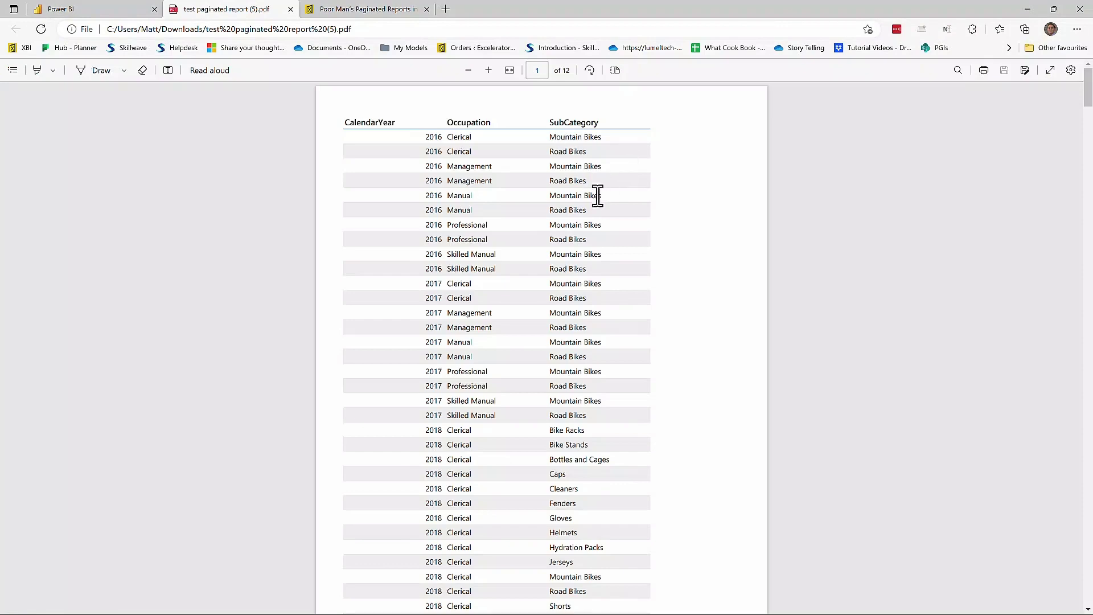
{"action": "scroll", "coordinate": [589, 217], "scroll_direction": "down", "scroll_amount": 3}
{"action": "scroll", "coordinate": [570, 256], "scroll_direction": "down", "scroll_amount": 6}
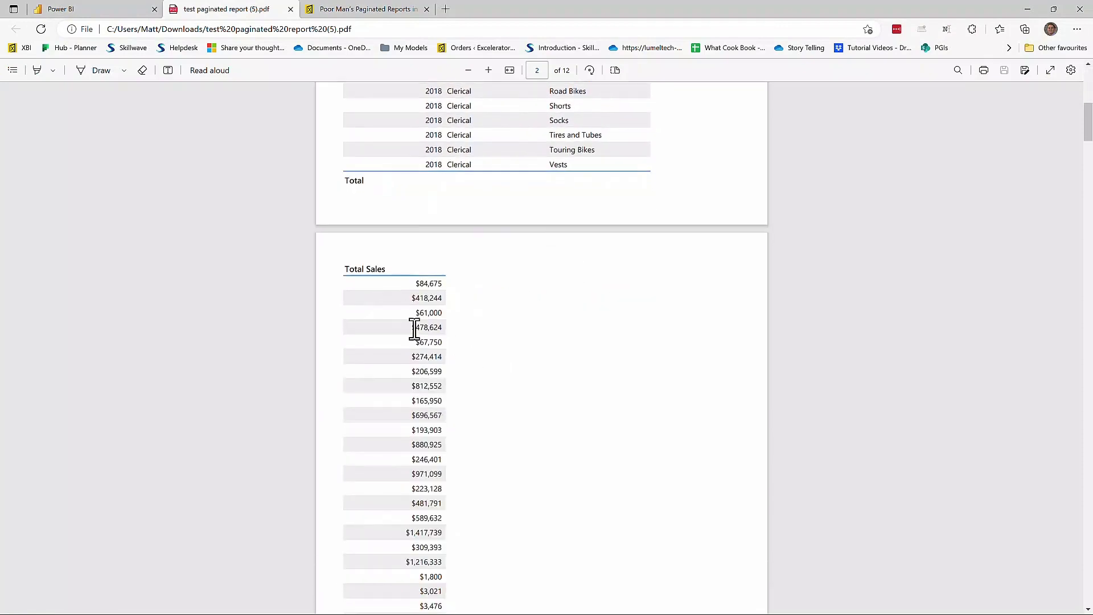
{"action": "scroll", "coordinate": [414, 336], "scroll_direction": "up", "scroll_amount": 2}
{"action": "scroll", "coordinate": [413, 341], "scroll_direction": "up", "scroll_amount": 1}
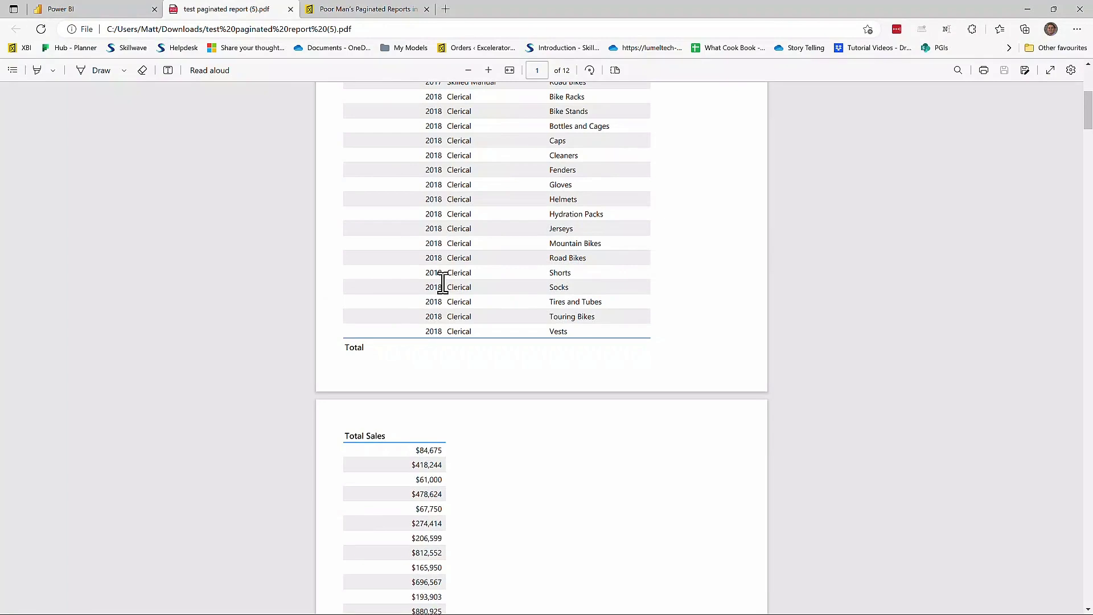
Step: In editing mode, narrow the CalendarYear, Occupation, SubCategory and Total Sales columns to fit the page
{"action": "left_click", "coordinate": [91, 9]}
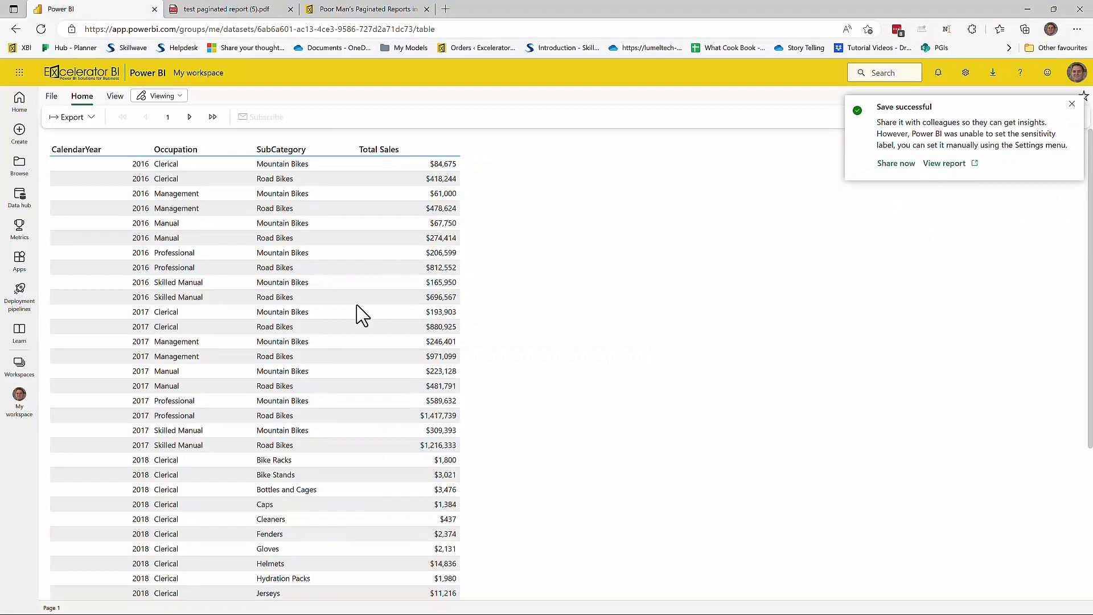
{"action": "left_click", "coordinate": [162, 96]}
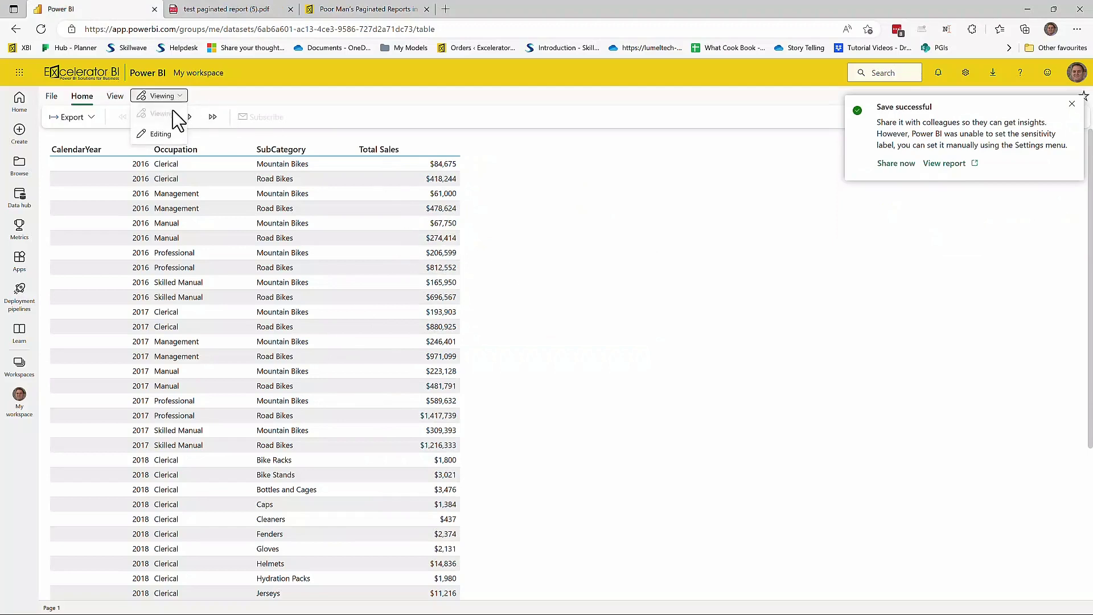
{"action": "left_click", "coordinate": [161, 134]}
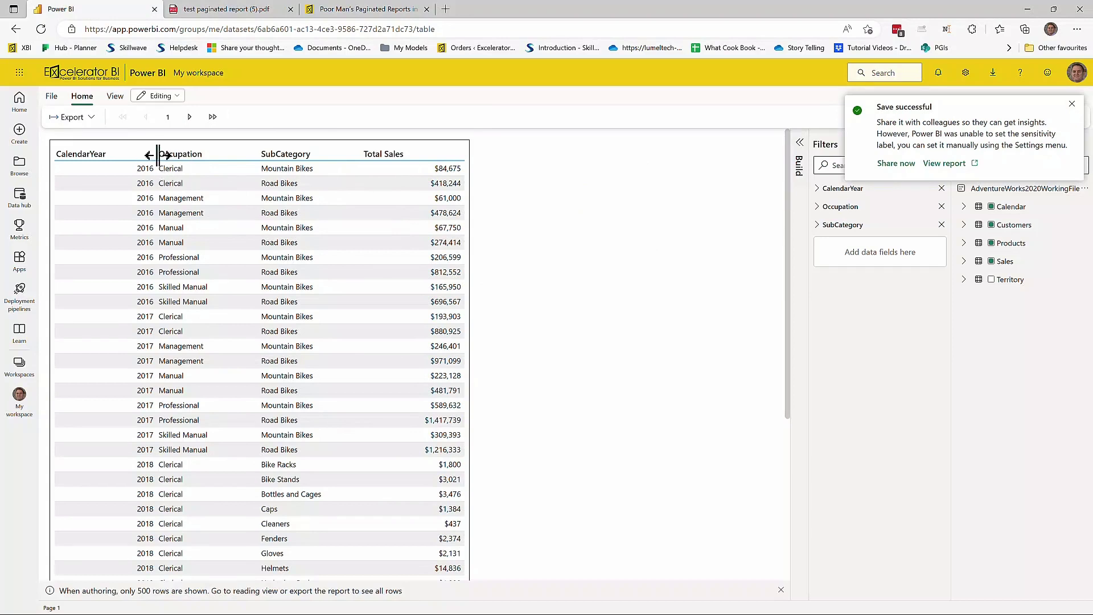
{"action": "left_click_drag", "start_coordinate": [157, 155], "coordinate": [115, 155]}
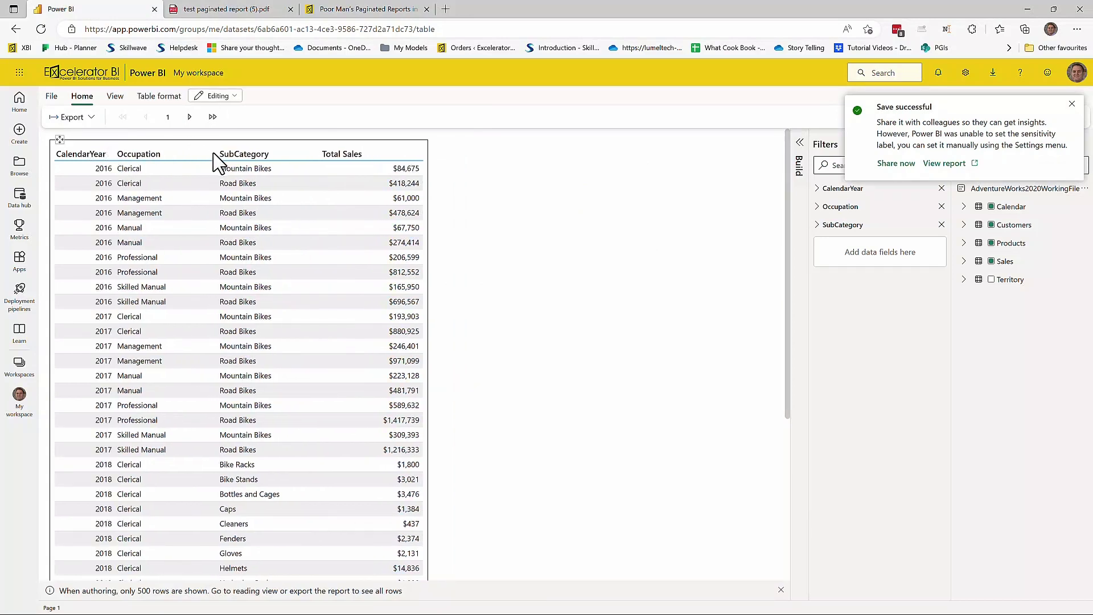
{"action": "left_click_drag", "start_coordinate": [218, 154], "coordinate": [196, 154]}
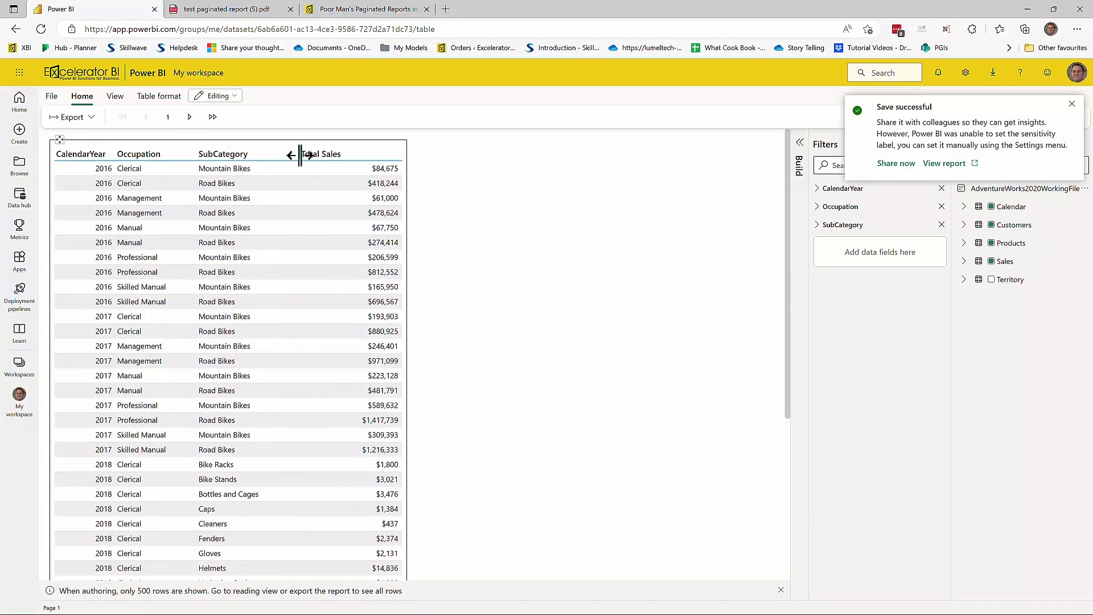
{"action": "left_click_drag", "start_coordinate": [300, 154], "coordinate": [282, 155]}
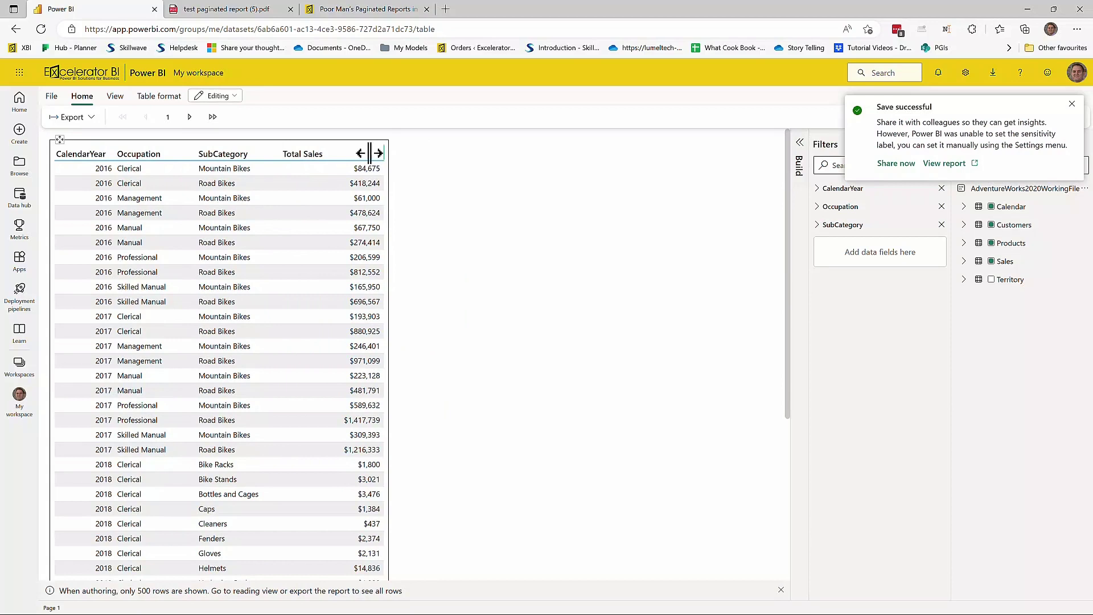
{"action": "left_click_drag", "start_coordinate": [370, 153], "coordinate": [340, 154]}
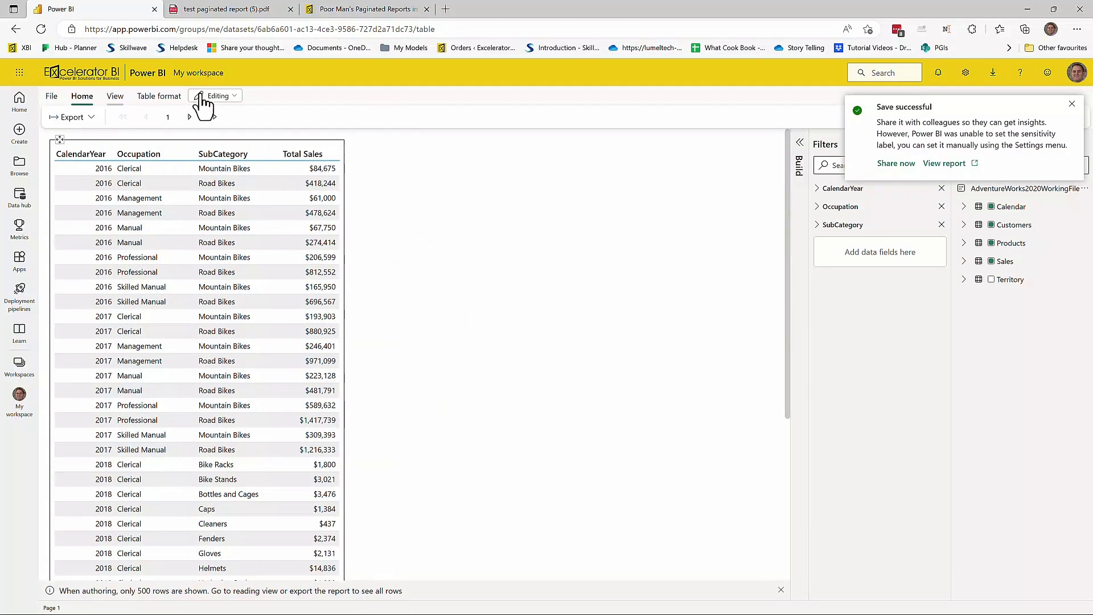
Step: Switch the report back to viewing and save the column width changes
{"action": "left_click", "coordinate": [219, 96]}
{"action": "left_click", "coordinate": [215, 127]}
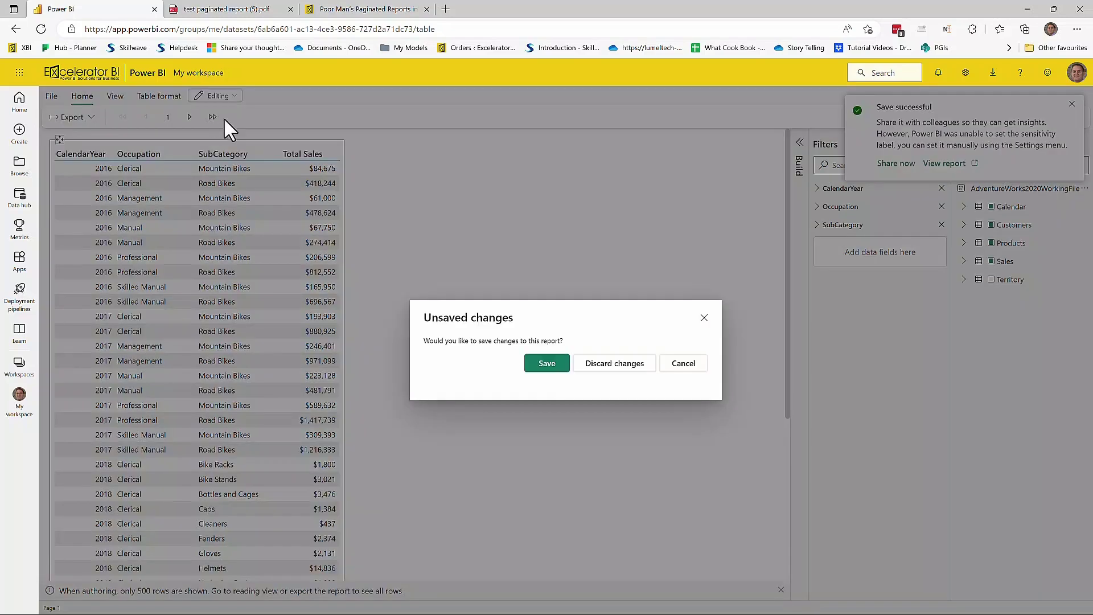
{"action": "left_click", "coordinate": [545, 363]}
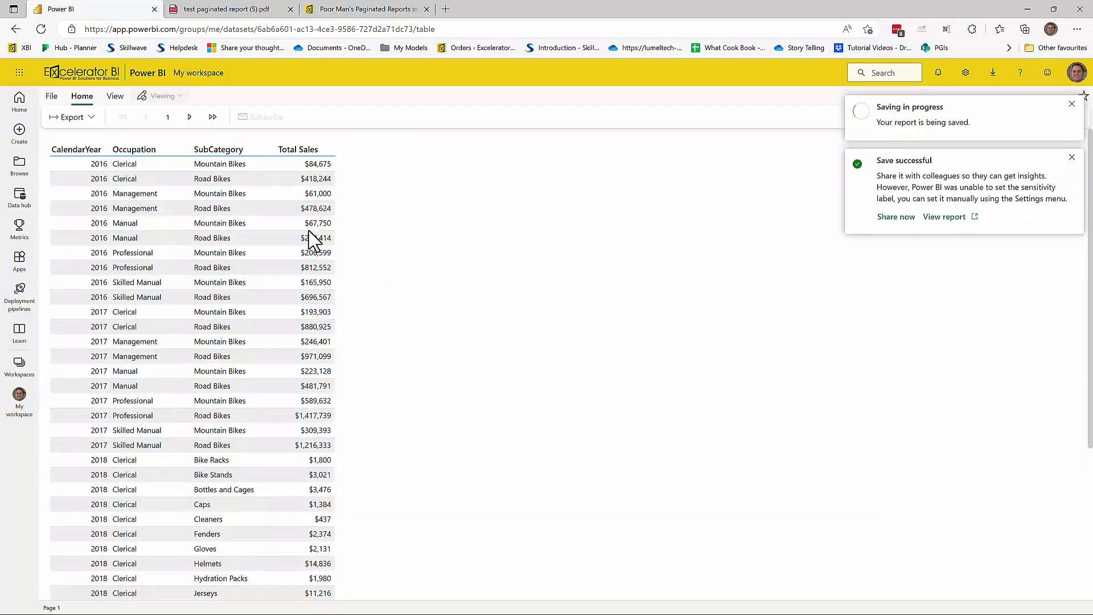
Step: Re-export the resized report to PDF, check the 6-page file, then go back to Power BI
{"action": "left_click", "coordinate": [85, 117]}
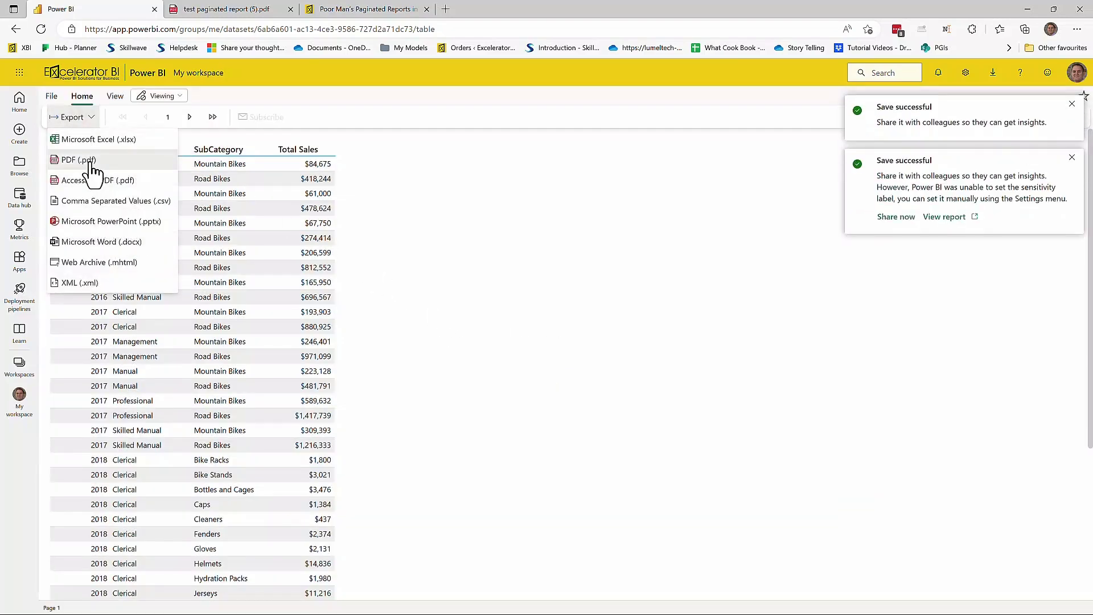
{"action": "left_click", "coordinate": [80, 160]}
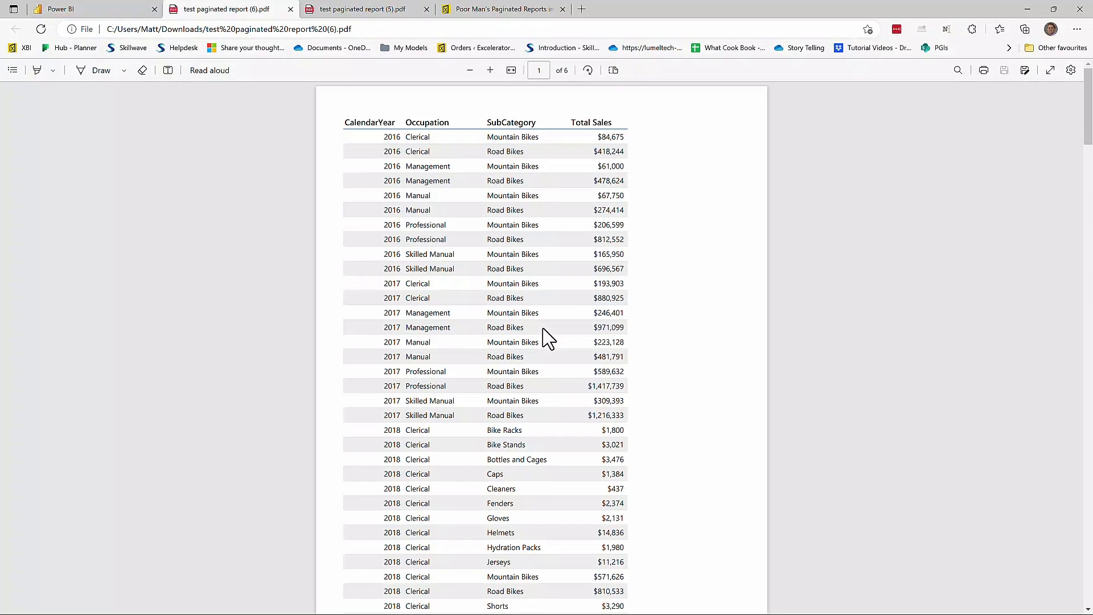
{"action": "scroll", "coordinate": [547, 339], "scroll_direction": "down", "scroll_amount": 15}
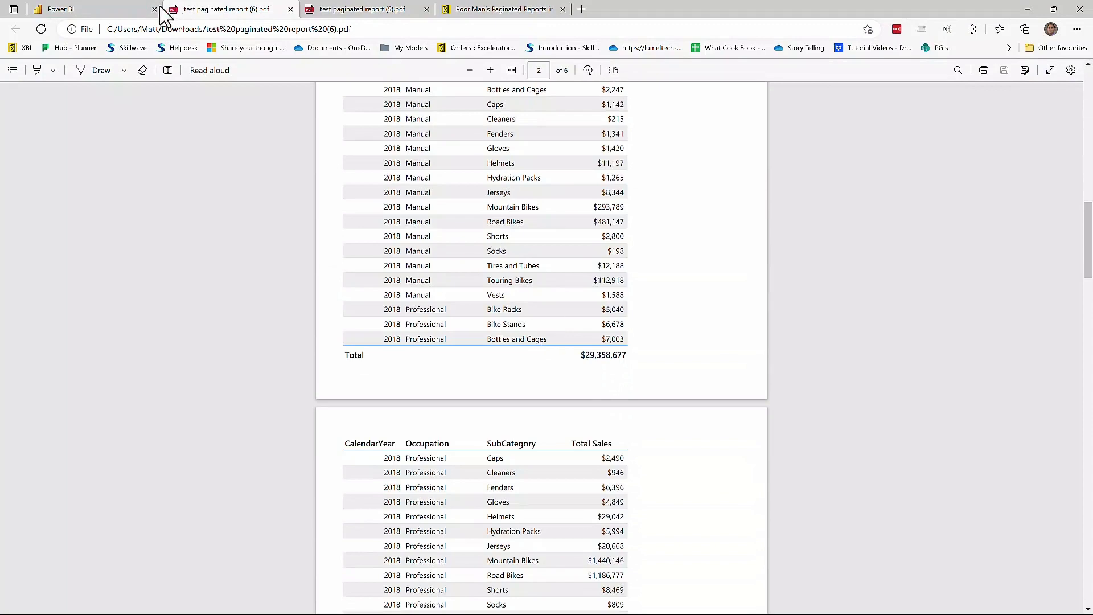
{"action": "left_click", "coordinate": [88, 10]}
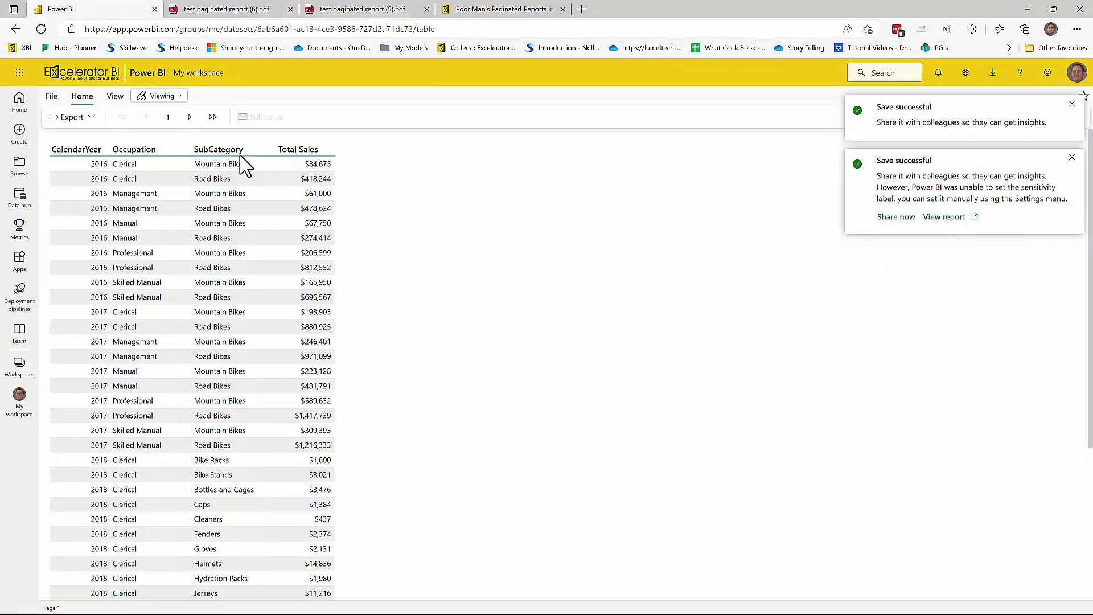
Step: Show My workspace's Content list containing the saved test paginated report
{"action": "left_click", "coordinate": [21, 400]}
{"action": "left_click", "coordinate": [101, 180]}
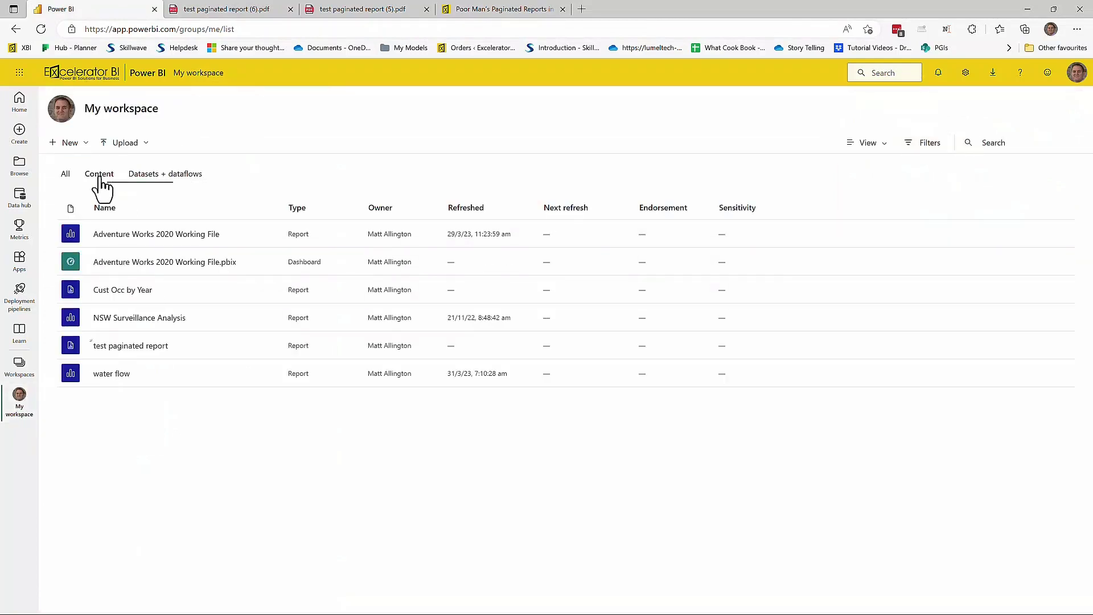